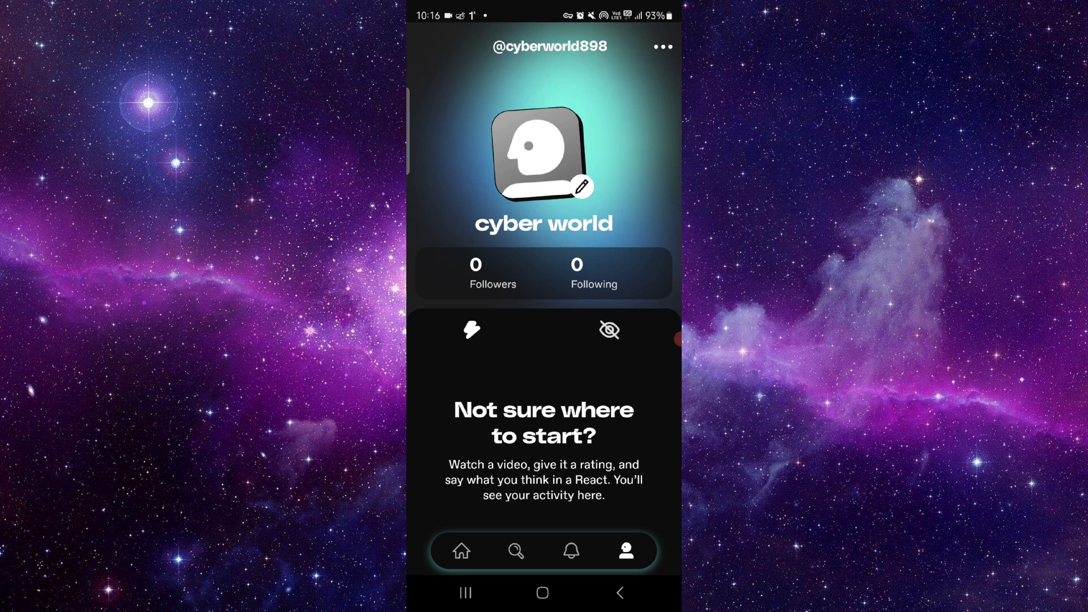
# Open Dailymotion's App info settings from the recent apps screen
pyautogui.click(666, 339)
pyautogui.click(466, 592)
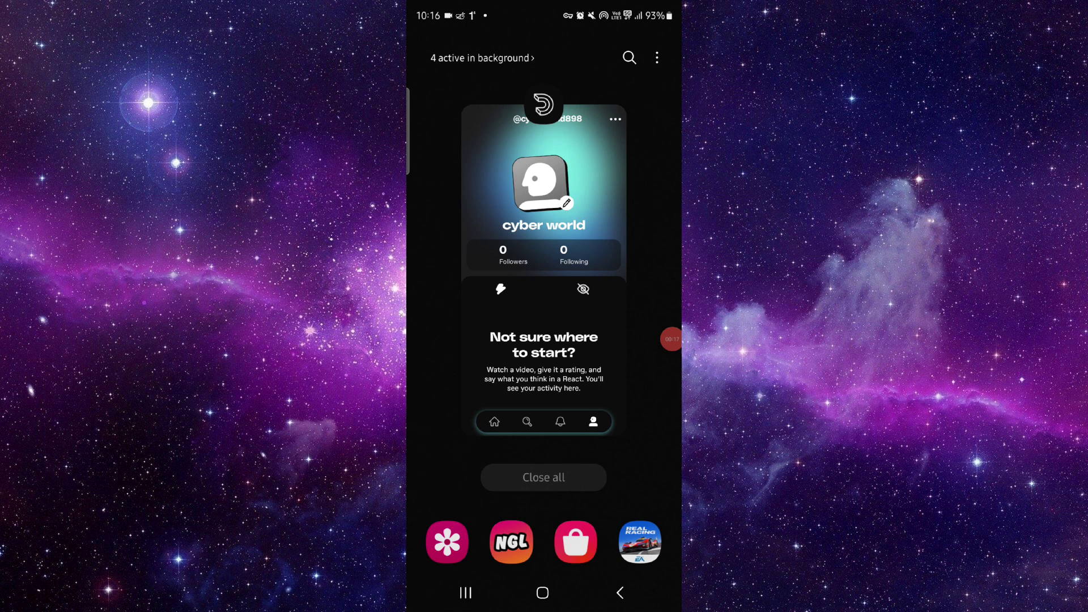
pyautogui.click(544, 100)
pyautogui.click(500, 102)
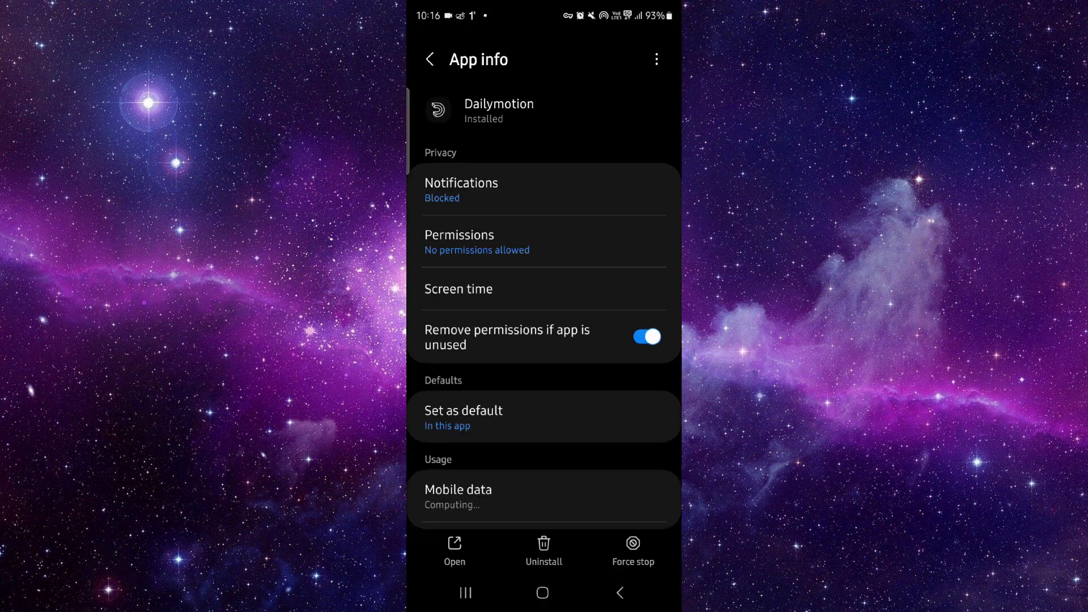
pyautogui.scroll(-2, 544, 340)
pyautogui.scroll(-5, 543, 340)
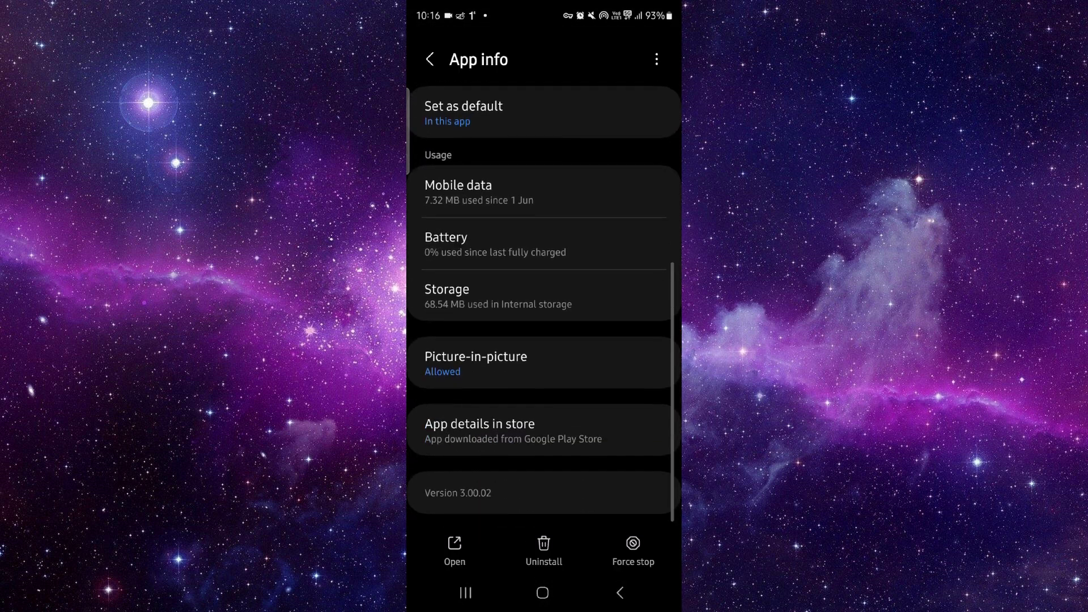
# Confirm Dailymotion's Google Play listing shows no pending update, then launch Dailymotion from there
pyautogui.click(543, 429)
pyautogui.click(660, 207)
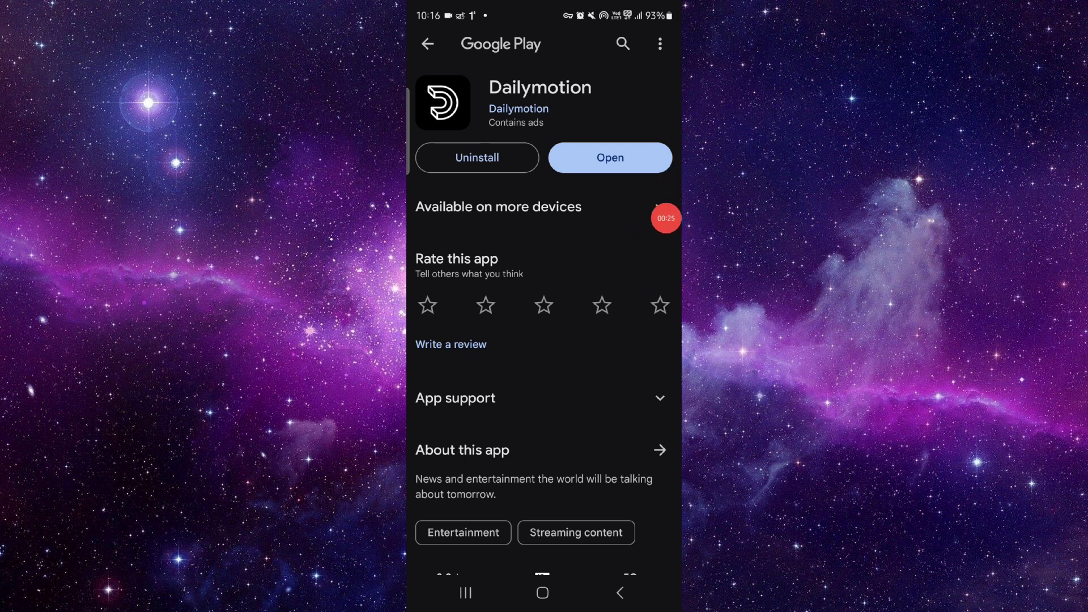
pyautogui.click(609, 157)
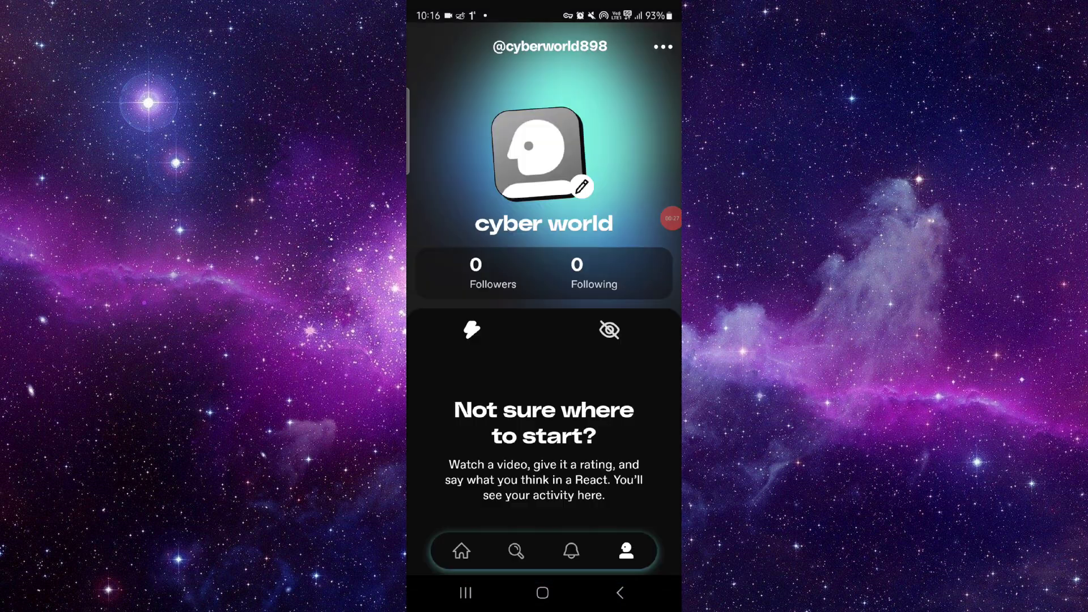